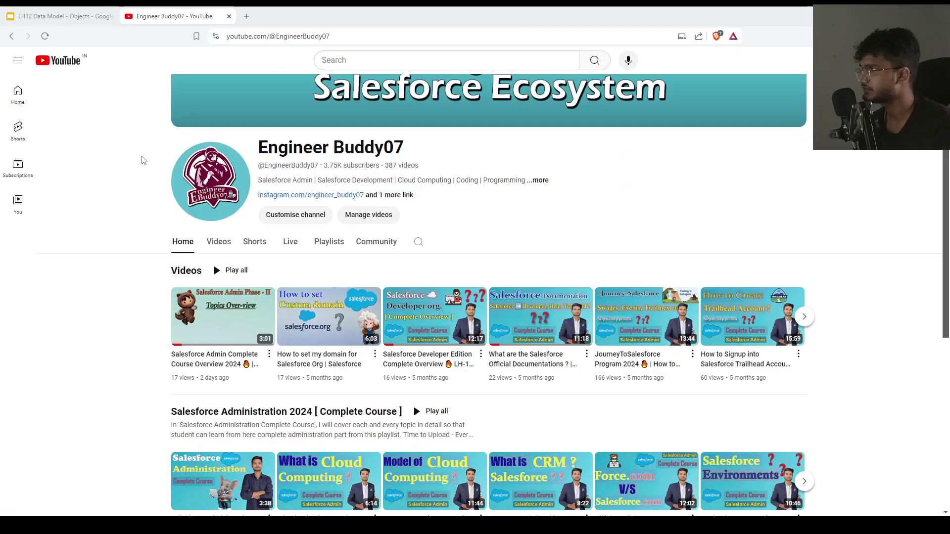
# Switch to the Salesforce Sales app and open the Students list
pyautogui.click(66, 17)
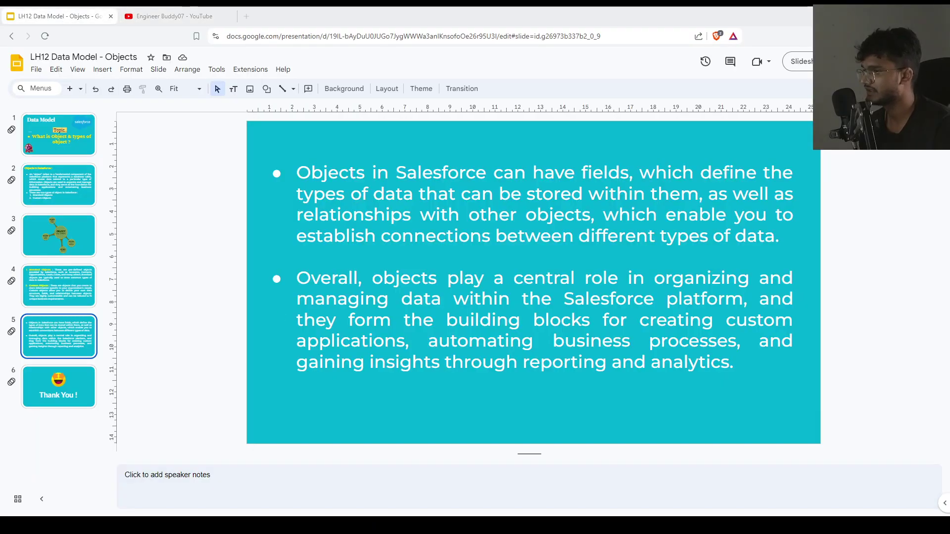
pyautogui.hotkey('alt', 'Tab')
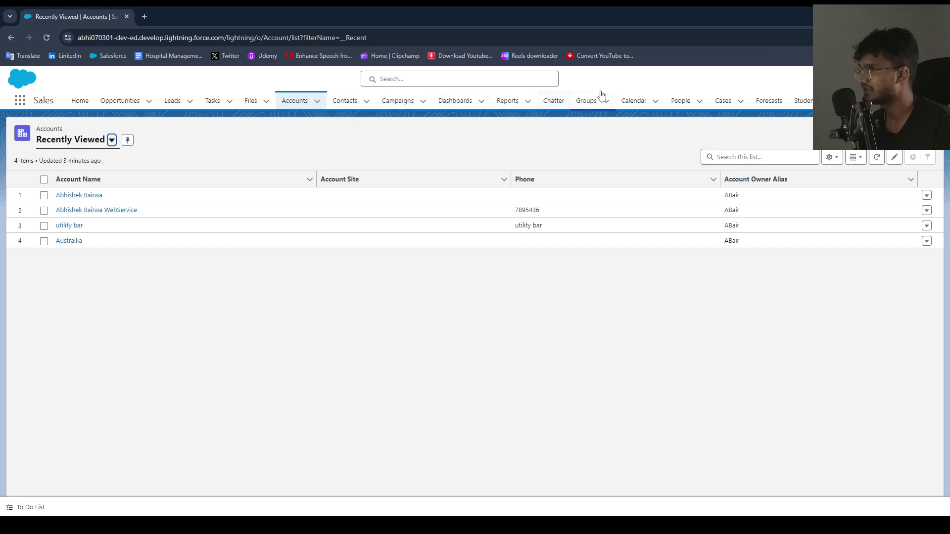
pyautogui.click(801, 100)
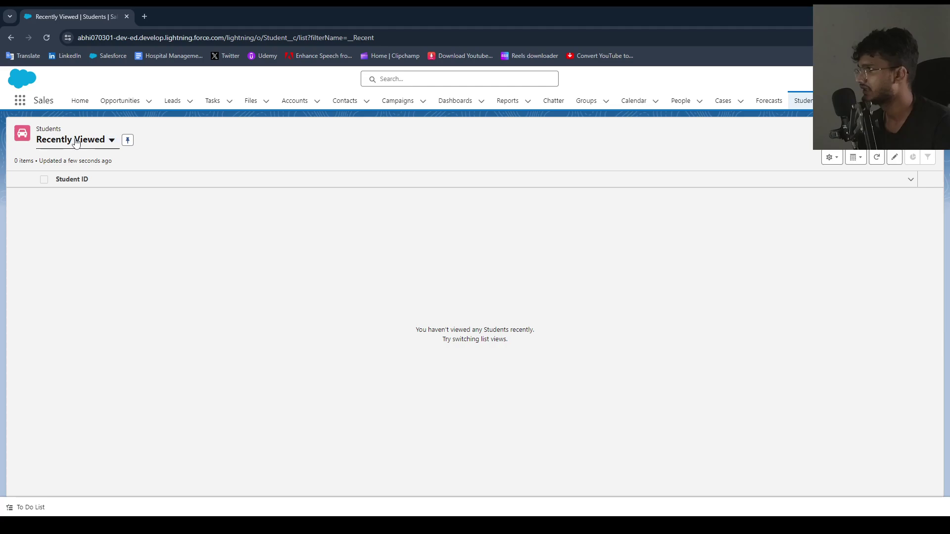
pyautogui.click(112, 140)
pyautogui.click(745, 145)
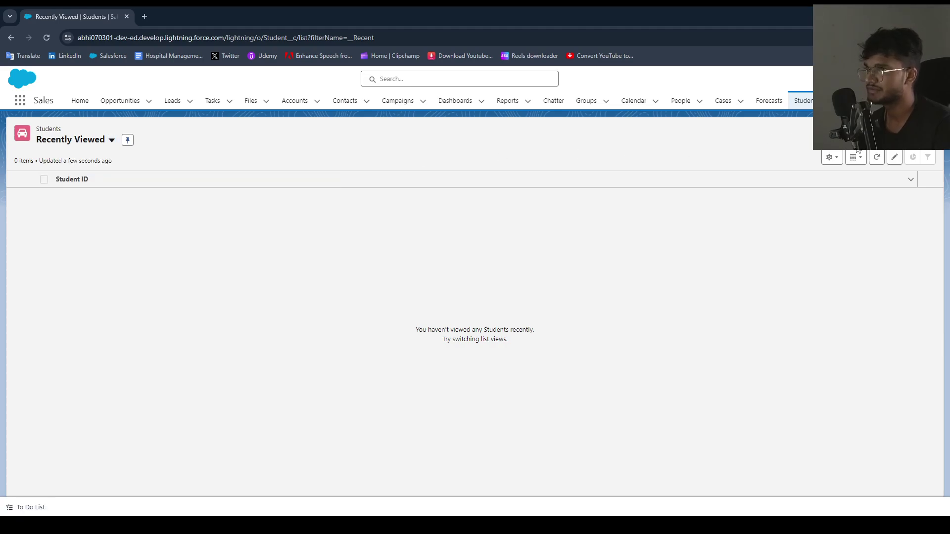
pyautogui.click(920, 140)
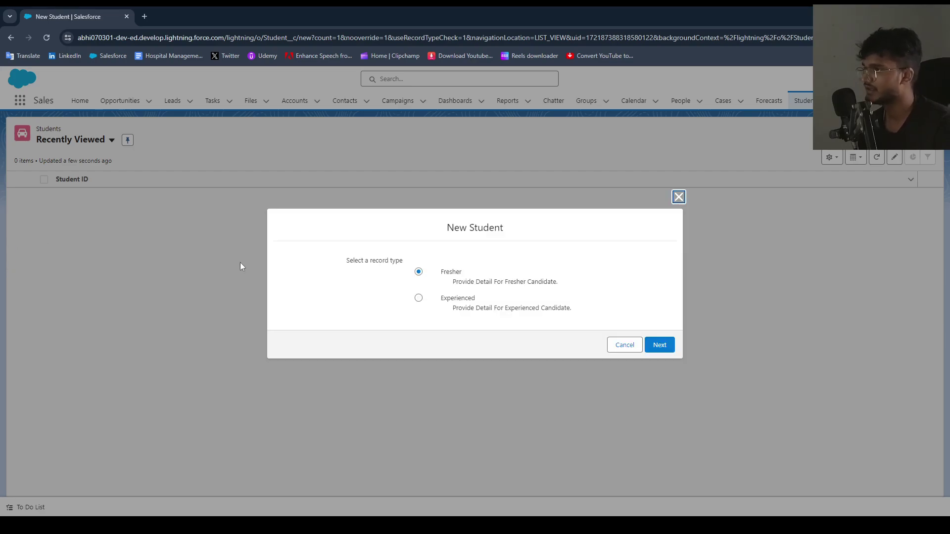
pyautogui.click(445, 300)
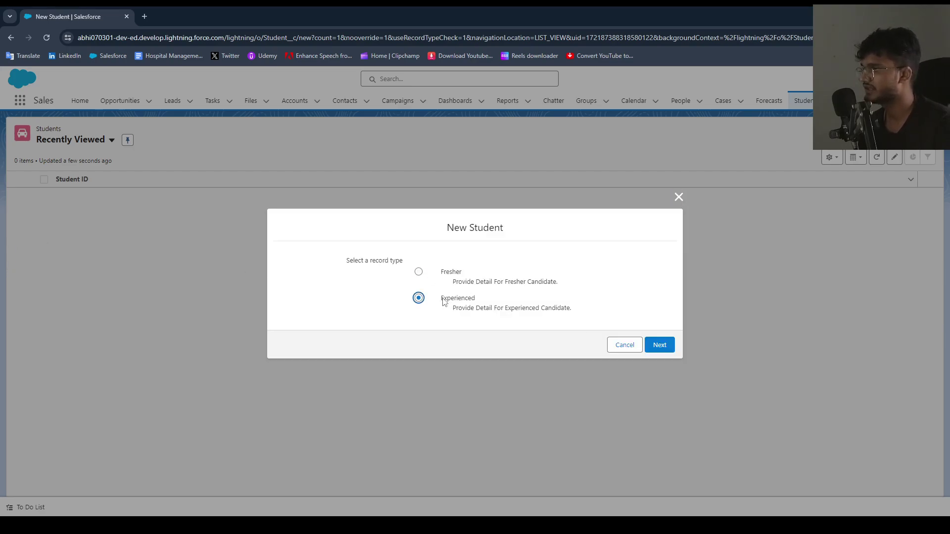
pyautogui.click(679, 197)
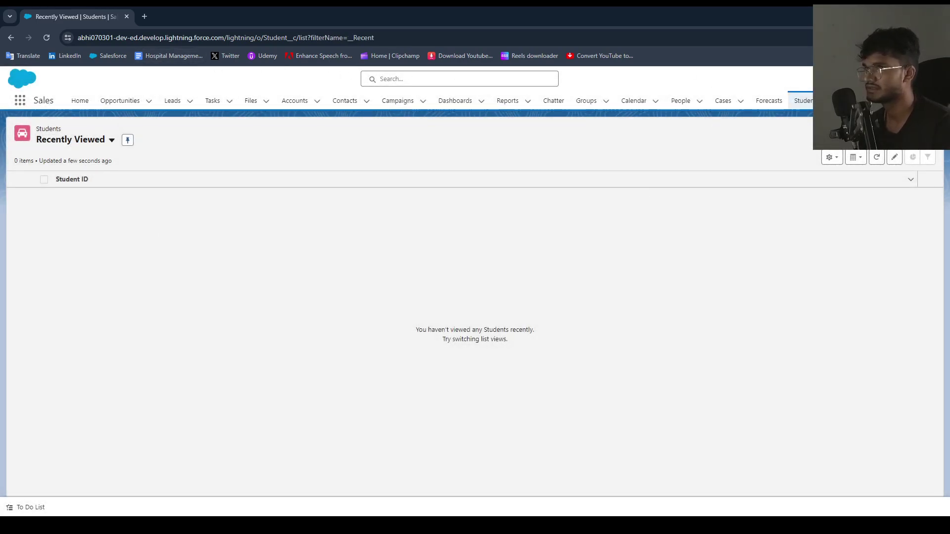
# Open Salesforce Setup in a separate browser tab and go to the Object Manager
pyautogui.click(832, 157)
pyautogui.rightClick(860, 105)
pyautogui.click(772, 115)
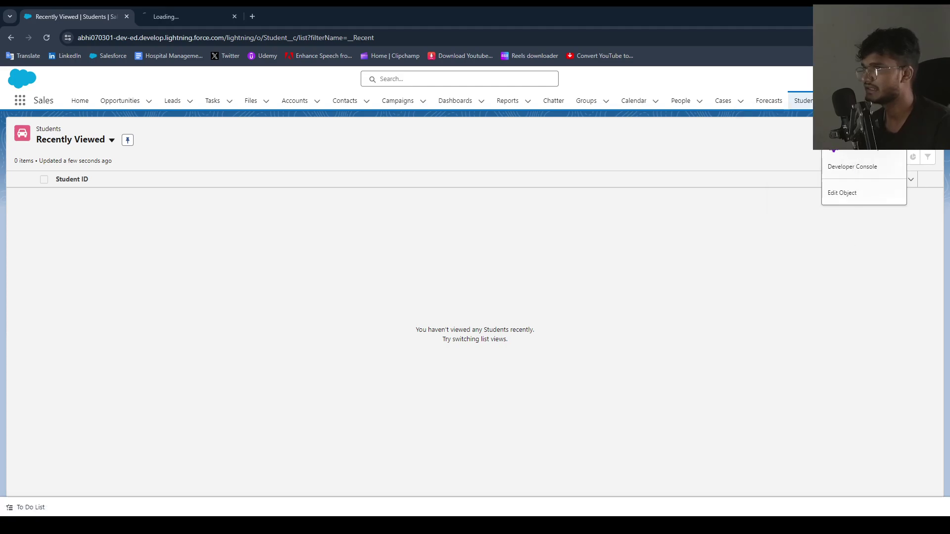
pyautogui.click(177, 17)
pyautogui.click(117, 102)
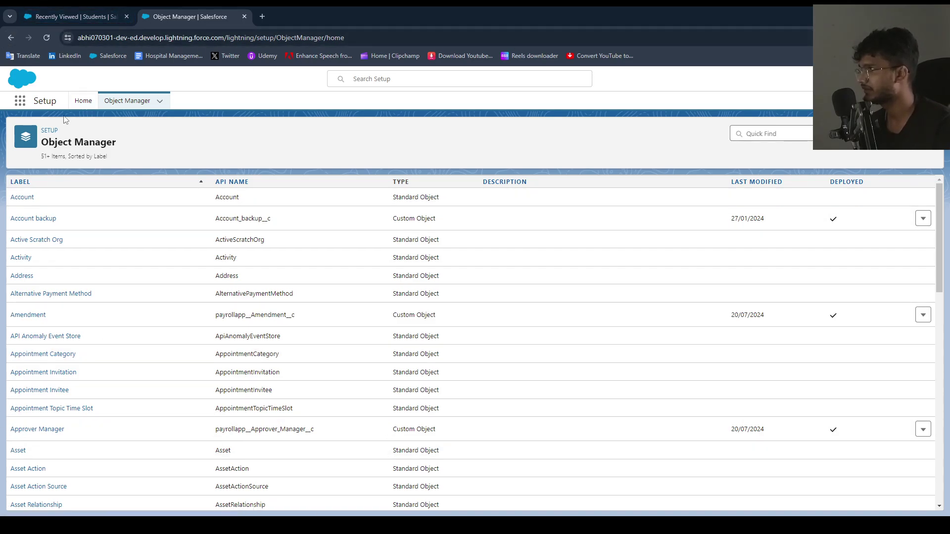
pyautogui.click(59, 18)
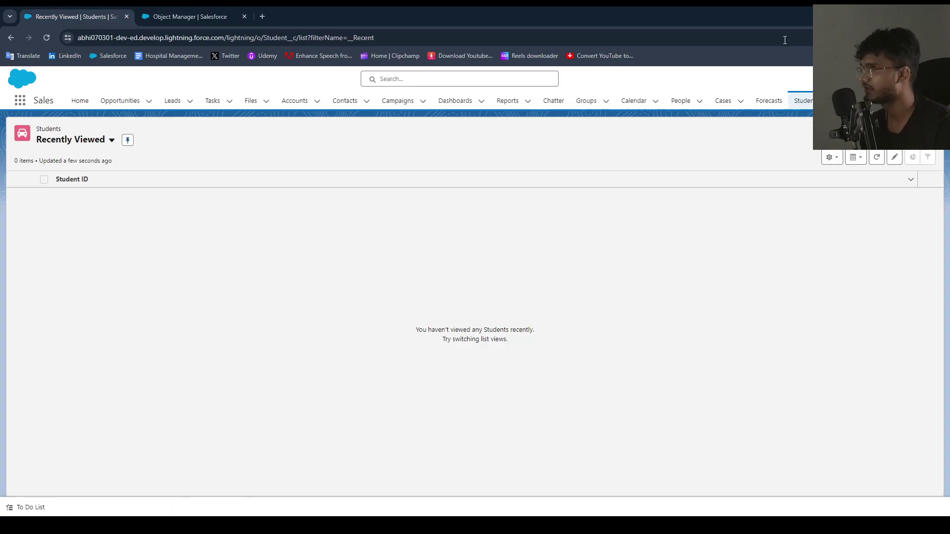
pyautogui.click(864, 78)
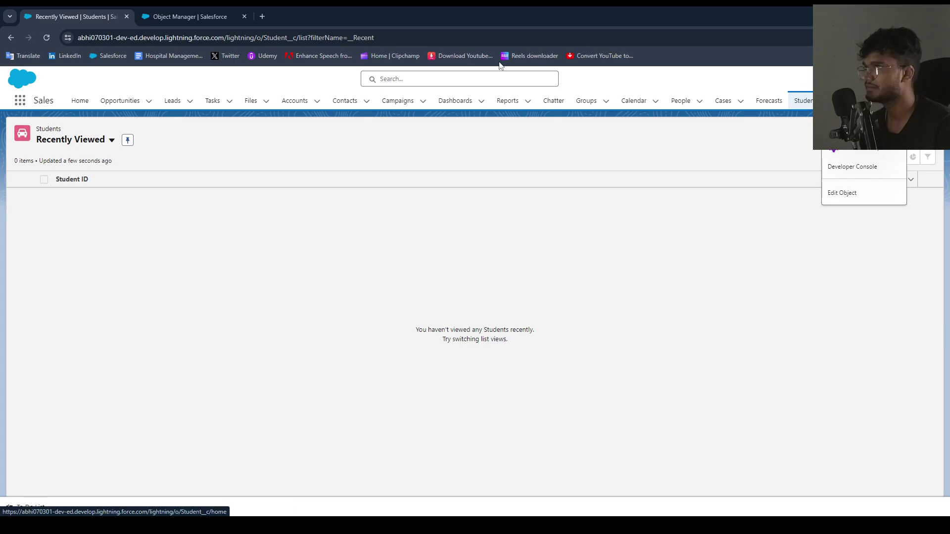
pyautogui.click(215, 17)
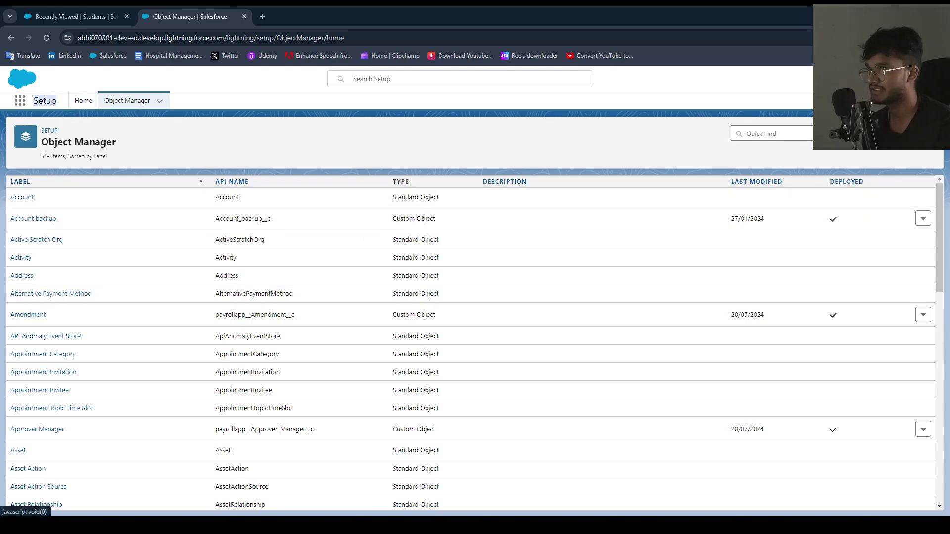
# Start creating a new custom object from the Object Manager and look over its definition form
pyautogui.click(923, 137)
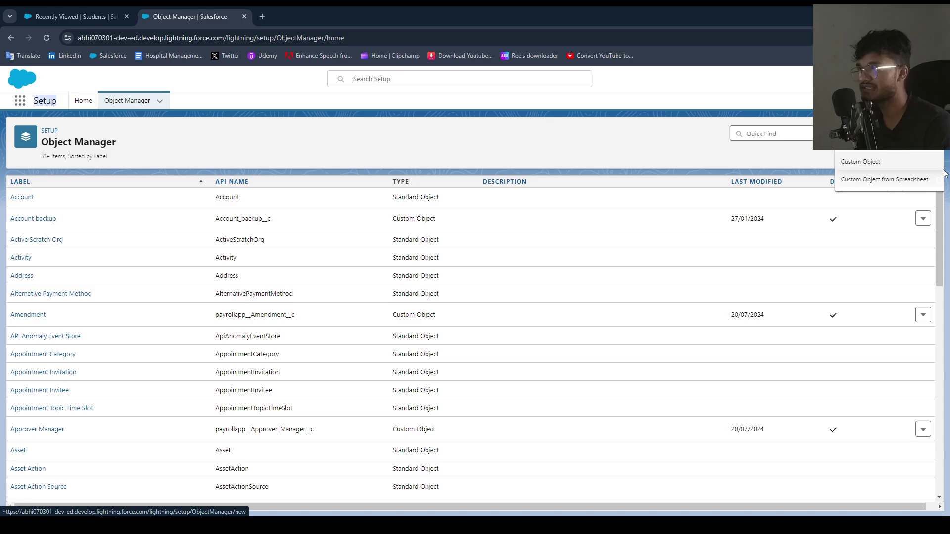
pyautogui.click(877, 168)
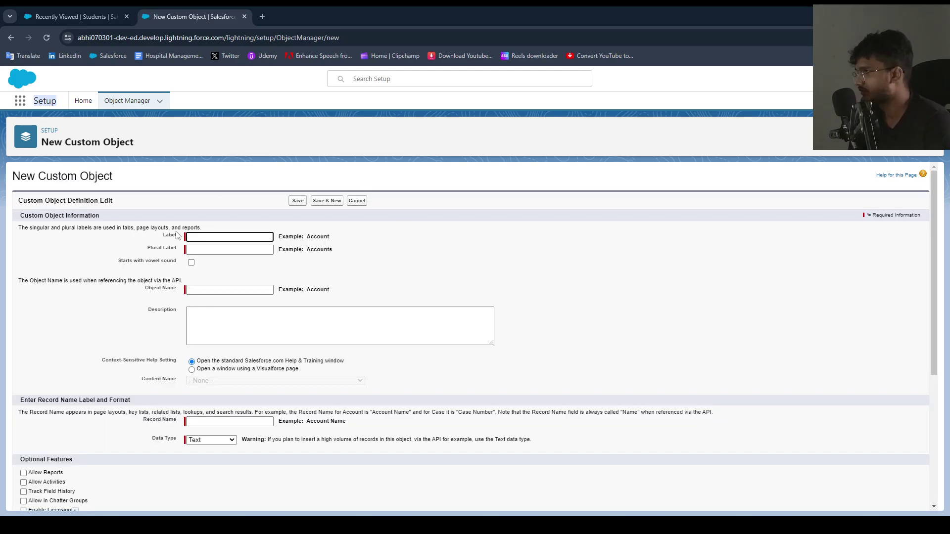
pyautogui.scroll(-5, 182, 317)
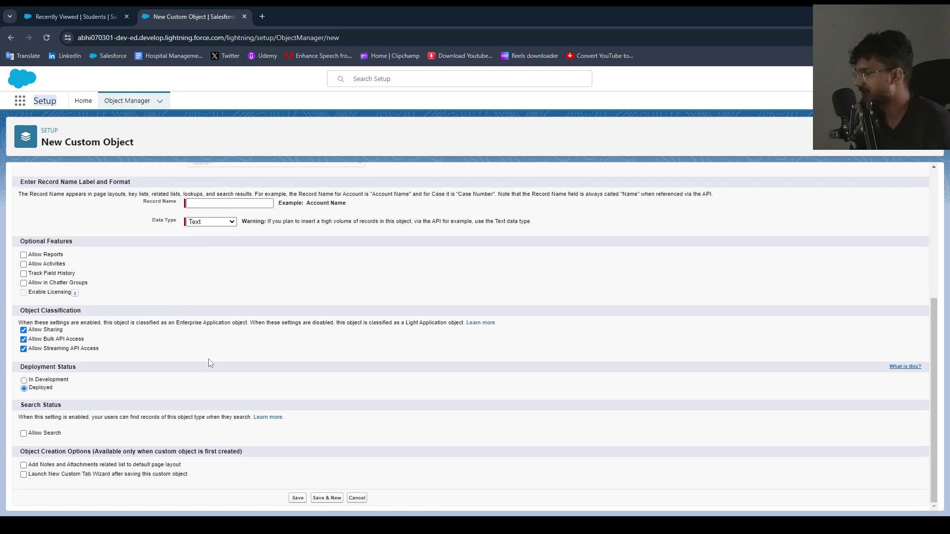
pyautogui.scroll(5, 267, 473)
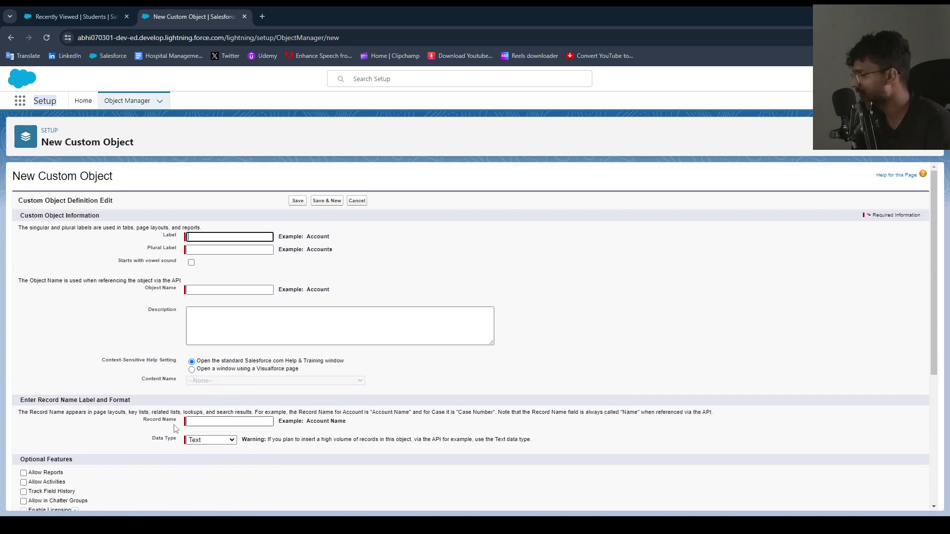
pyautogui.scroll(-3, 70, 317)
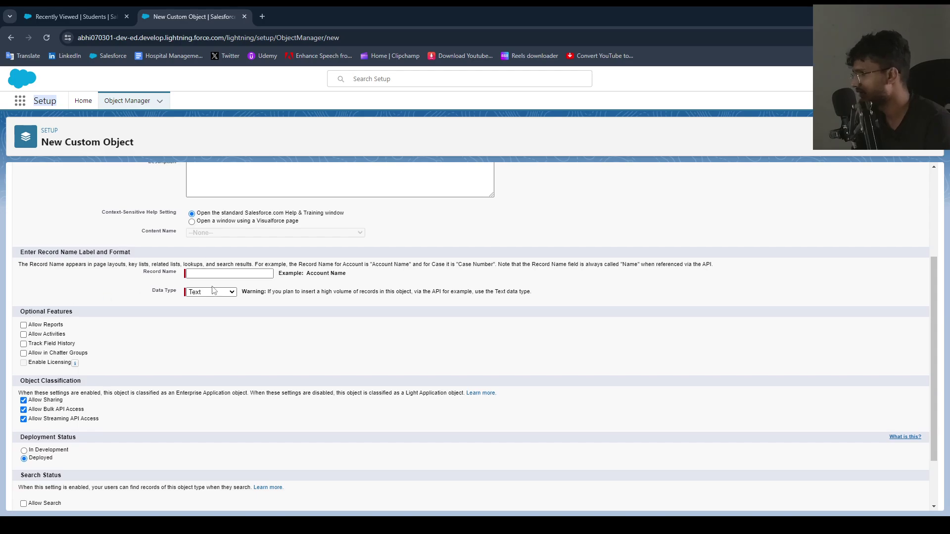
# Label the new custom object Book and set its plural label to Books
pyautogui.scroll(3, 216, 280)
pyautogui.write('Book')
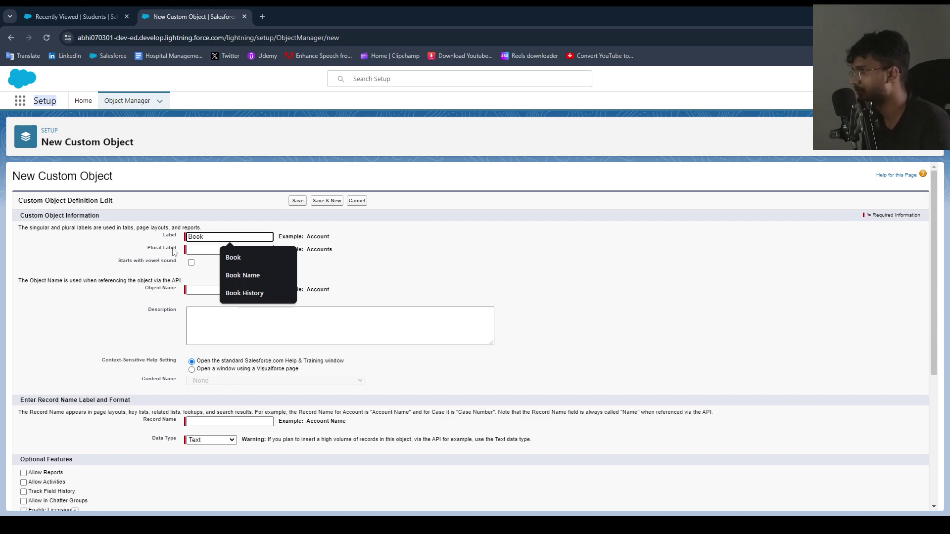
pyautogui.click(219, 248)
pyautogui.write('Bok')
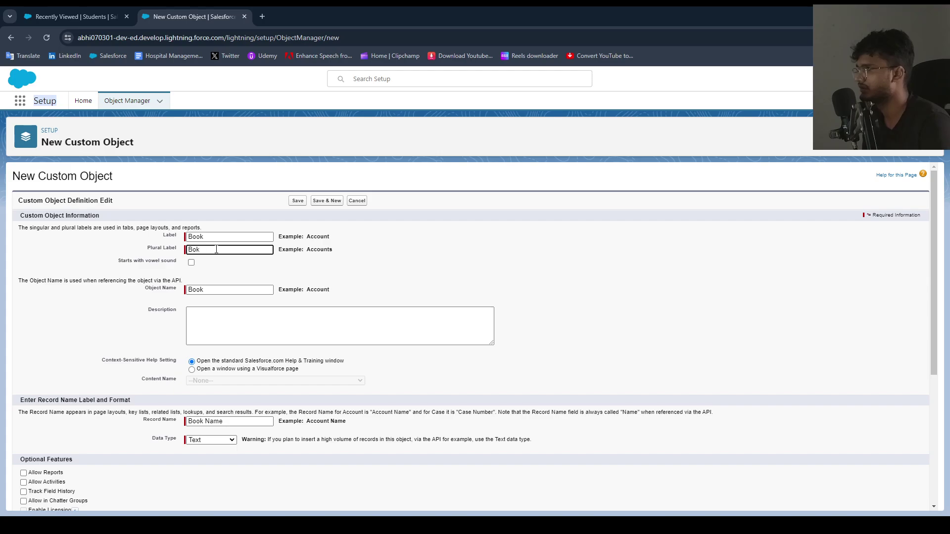
pyautogui.press('BackSpace')
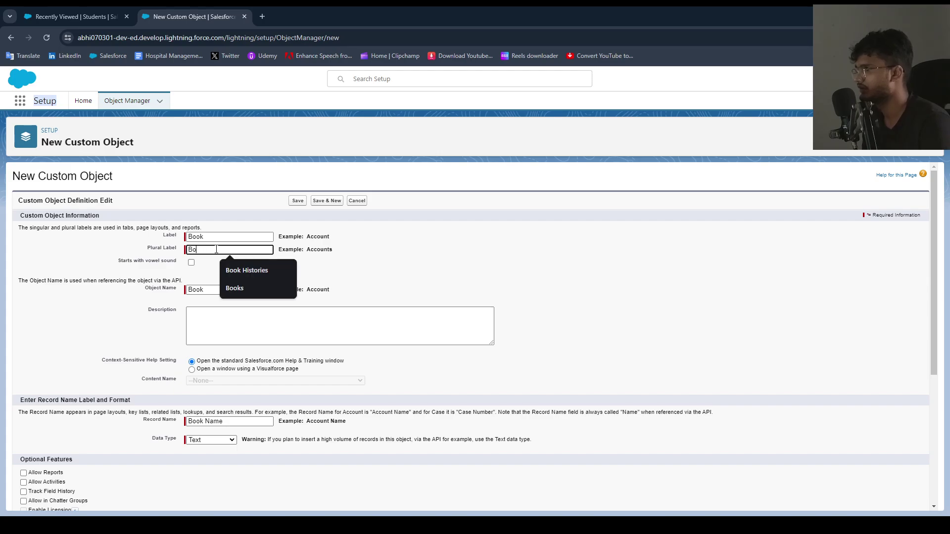
pyautogui.click(254, 286)
pyautogui.click(258, 312)
# Set the data type of the Book Name record name field to Auto Number
pyautogui.scroll(-1, 265, 335)
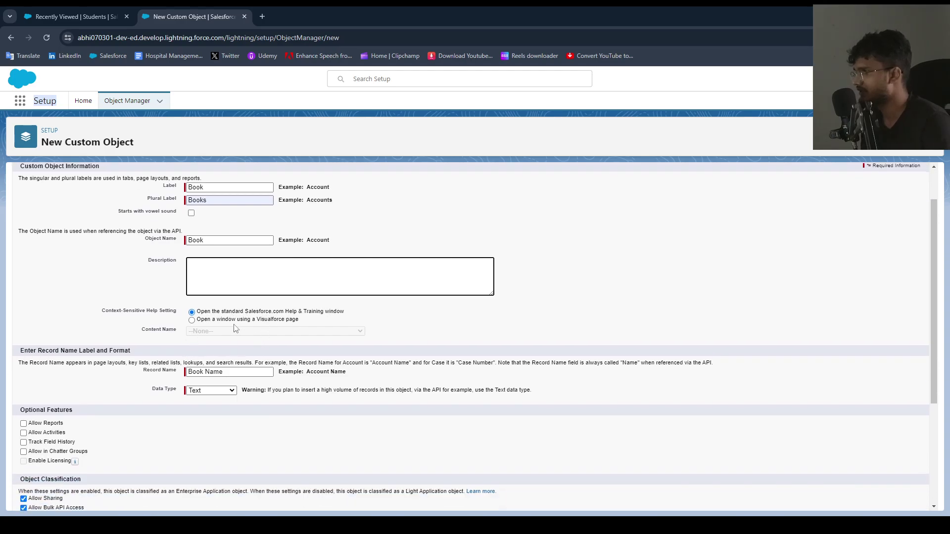
pyautogui.scroll(-3, 188, 347)
pyautogui.scroll(3, 198, 354)
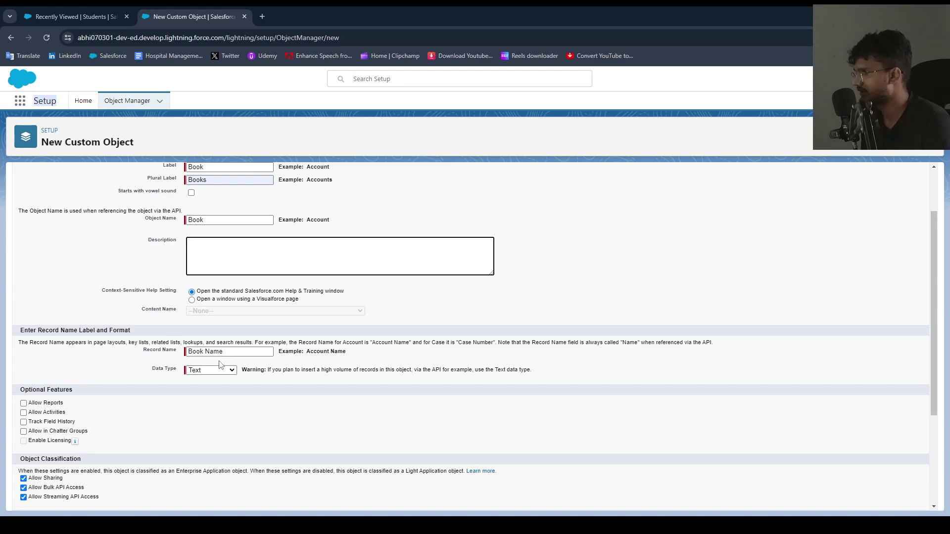
pyautogui.scroll(-2, 218, 363)
pyautogui.click(211, 272)
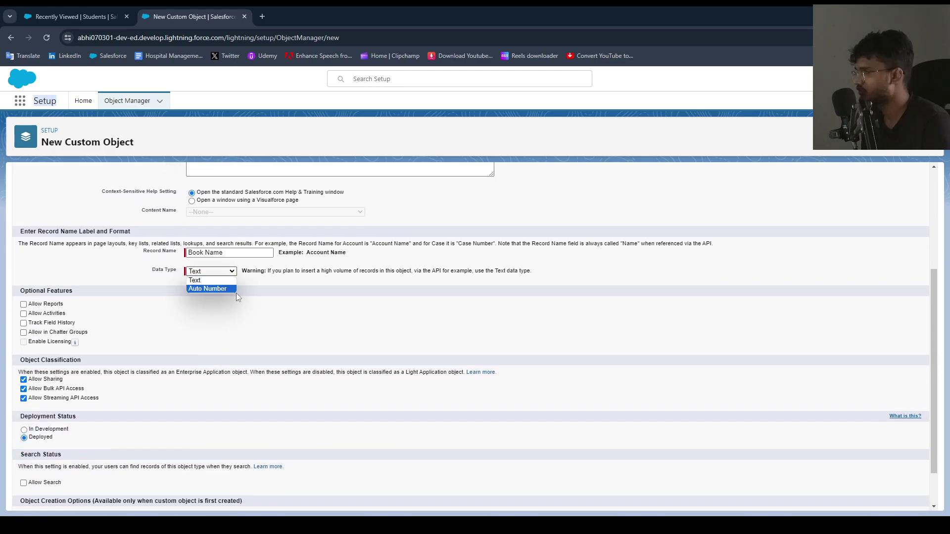
pyautogui.click(240, 295)
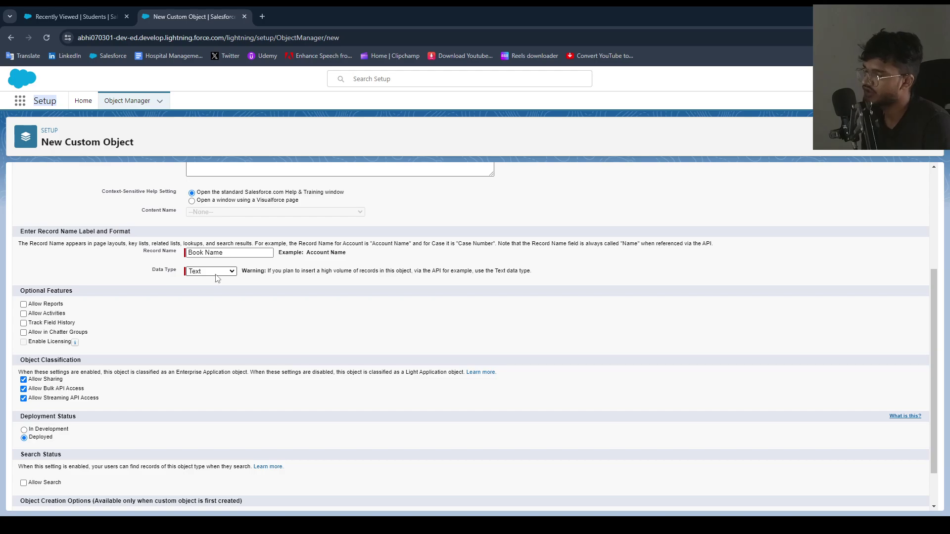
pyautogui.click(216, 274)
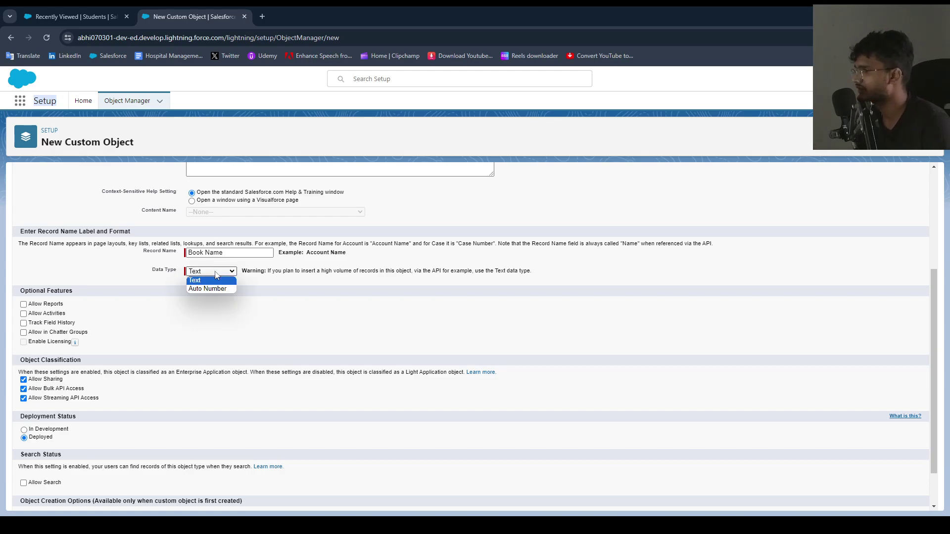
pyautogui.click(220, 290)
# Set the record name's display format to B-{0000} and its starting number to 1
pyautogui.click(192, 284)
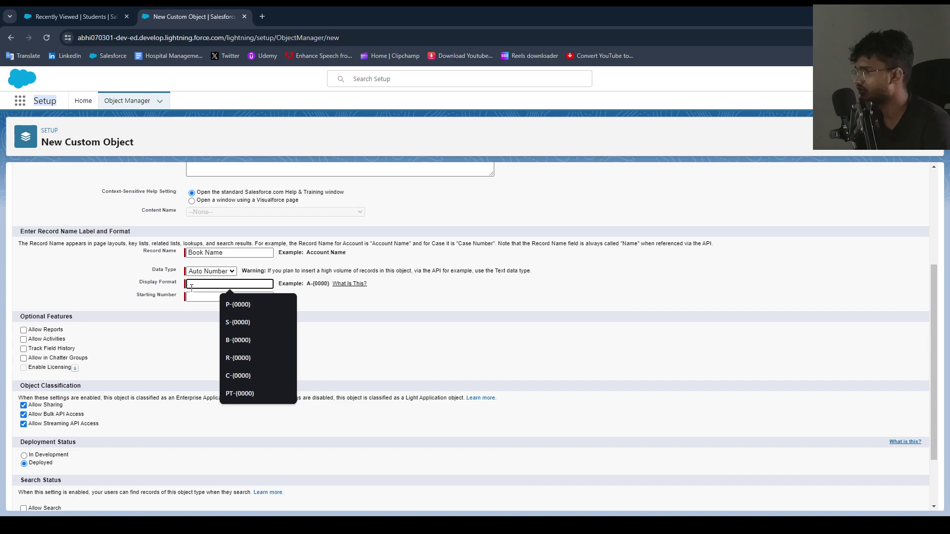
pyautogui.write('B-')
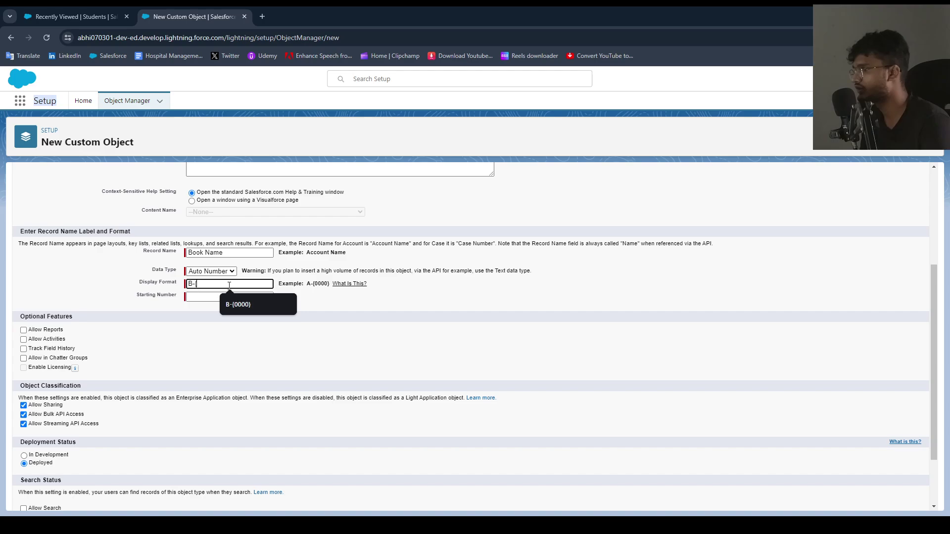
pyautogui.write('{00')
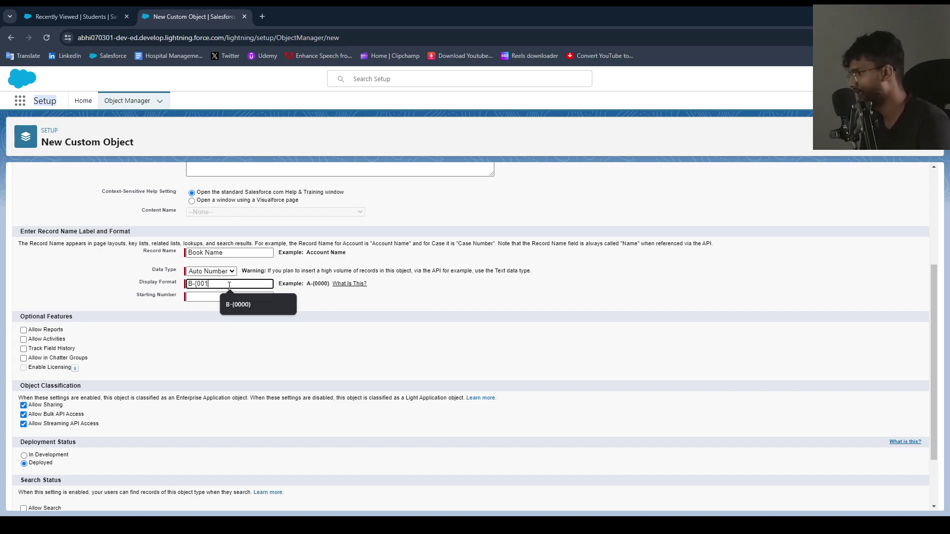
pyautogui.write('0')
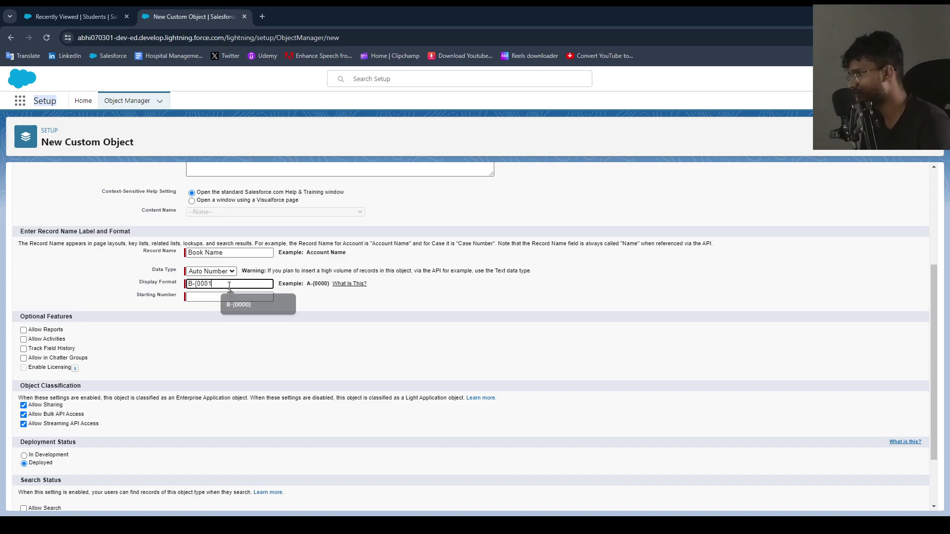
pyautogui.write('0')
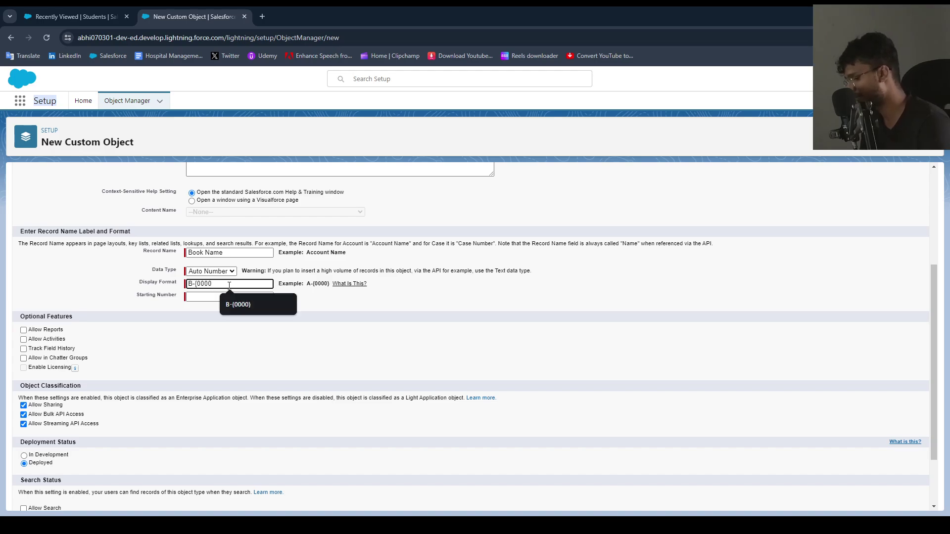
pyautogui.write('}')
pyautogui.click(213, 299)
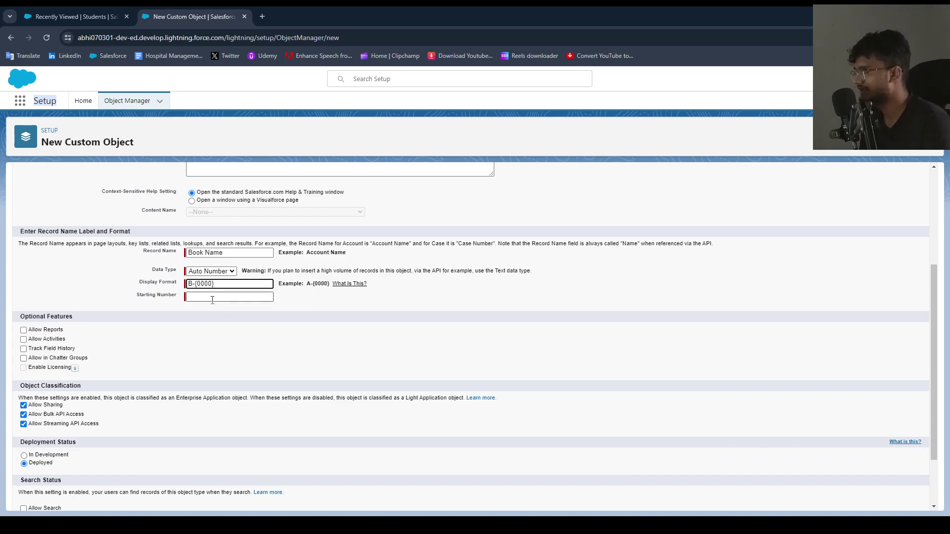
pyautogui.write('1')
pyautogui.click(415, 340)
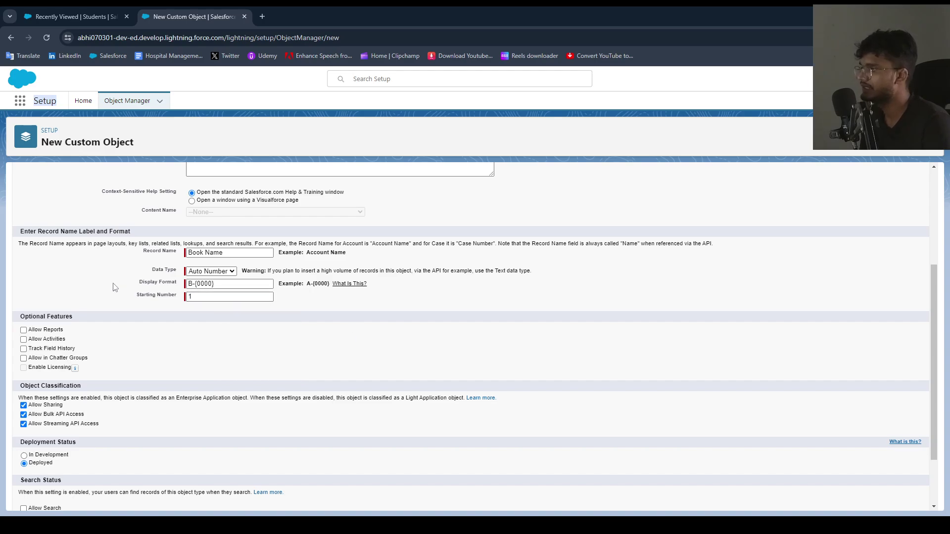
pyautogui.click(198, 284)
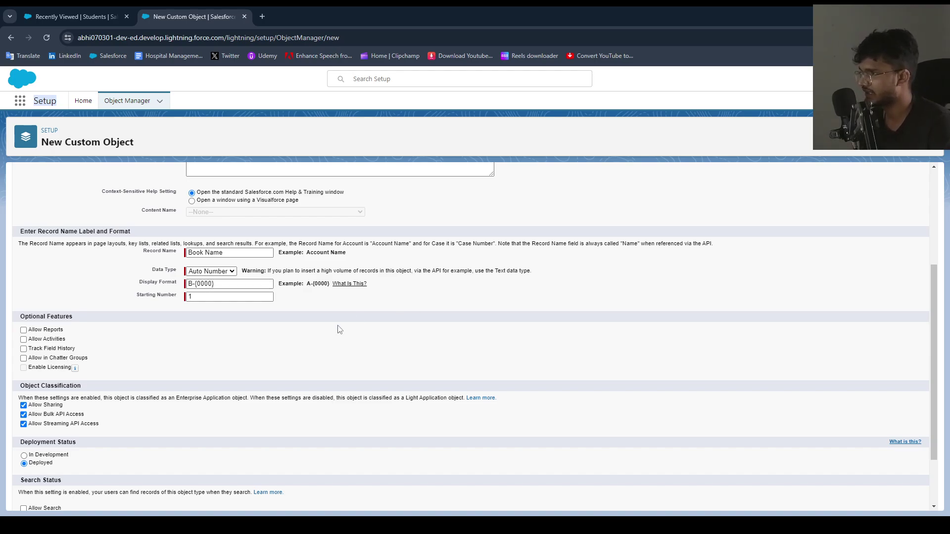
pyautogui.moveTo(308, 286); pyautogui.dragTo(346, 308)
pyautogui.click(346, 308)
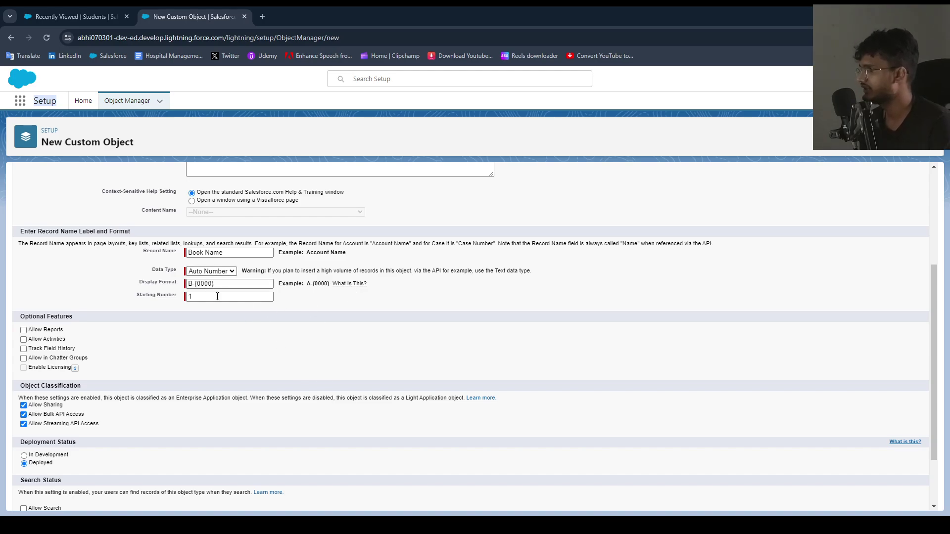
pyautogui.click(209, 274)
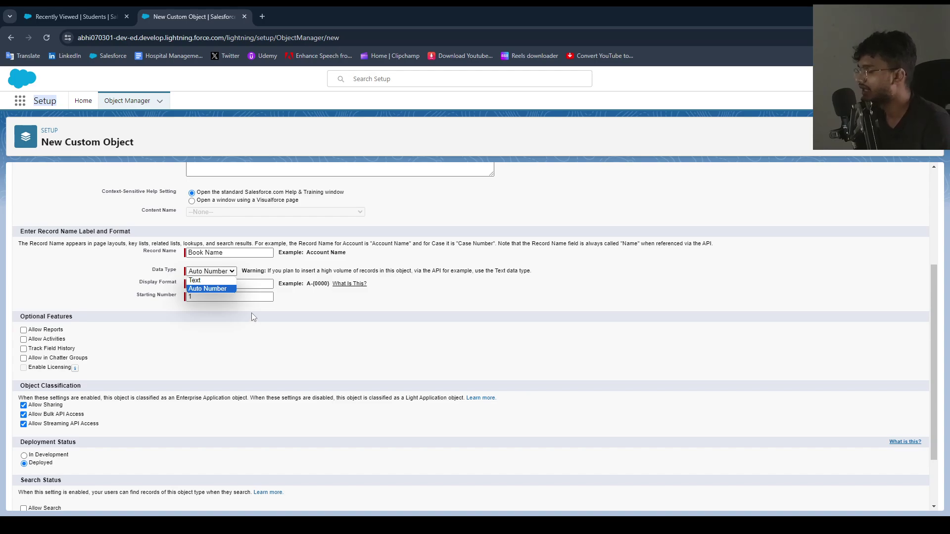
# Enable the optional features Allow Reports, Allow Activities, Track Field History and Allow in Chatter Groups for the Book object
pyautogui.click(345, 326)
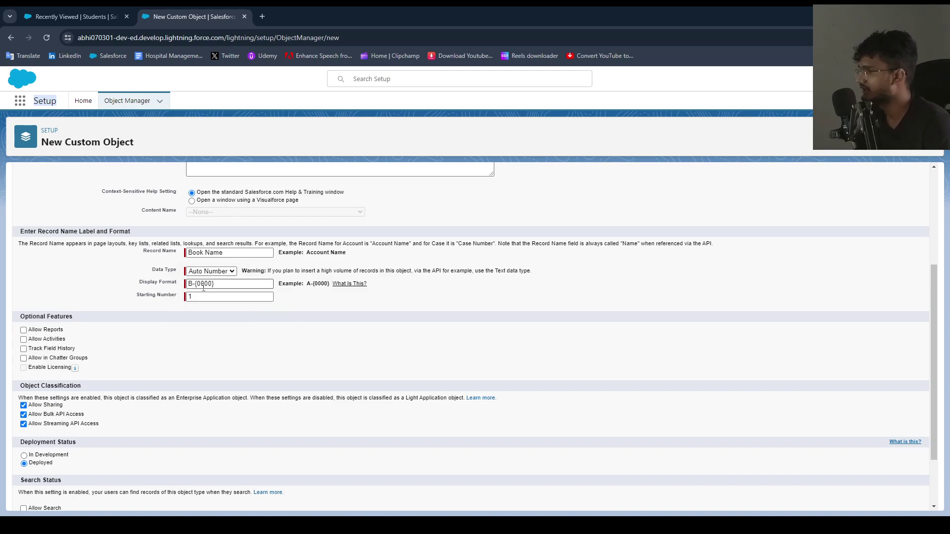
pyautogui.moveTo(177, 282); pyautogui.dragTo(152, 286)
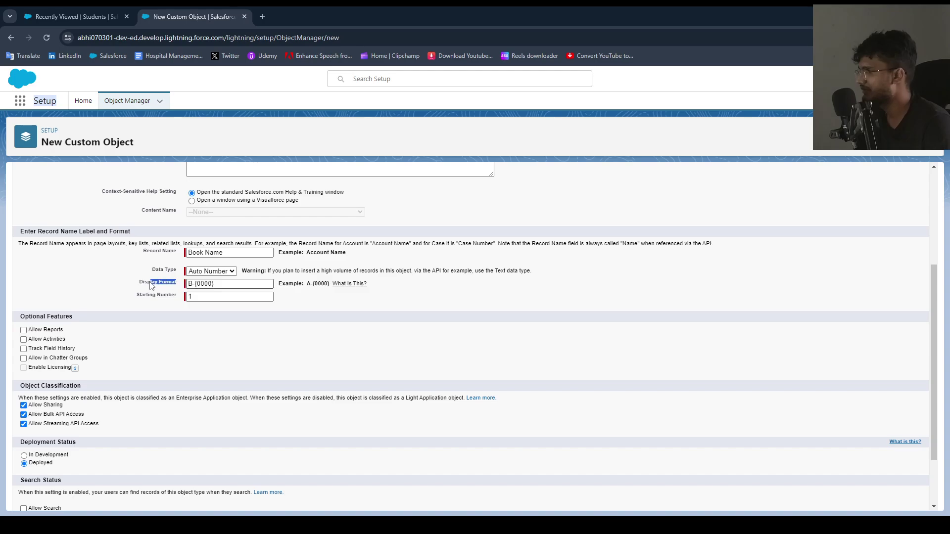
pyautogui.click(196, 339)
pyautogui.scroll(-3, 159, 328)
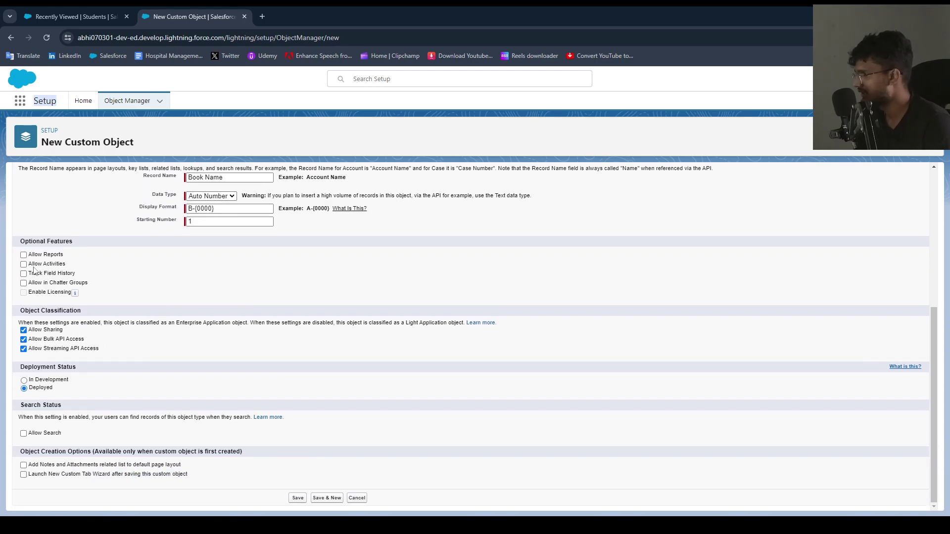
pyautogui.click(23, 255)
pyautogui.click(24, 264)
pyautogui.click(23, 273)
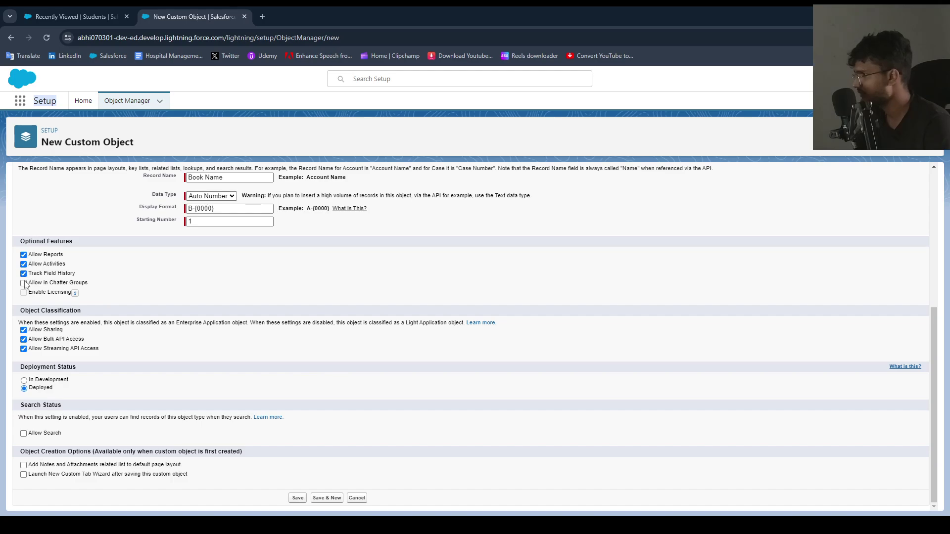
pyautogui.doubleClick(36, 273)
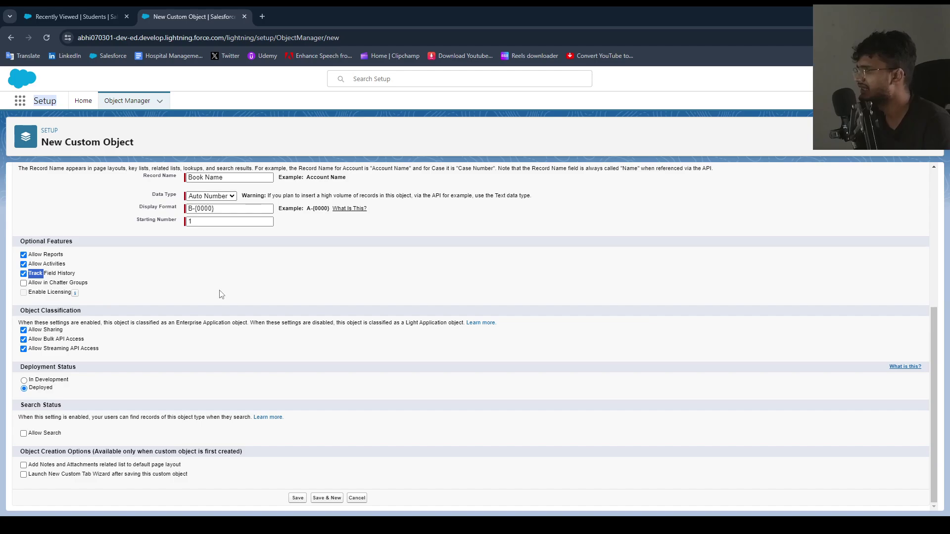
pyautogui.click(70, 264)
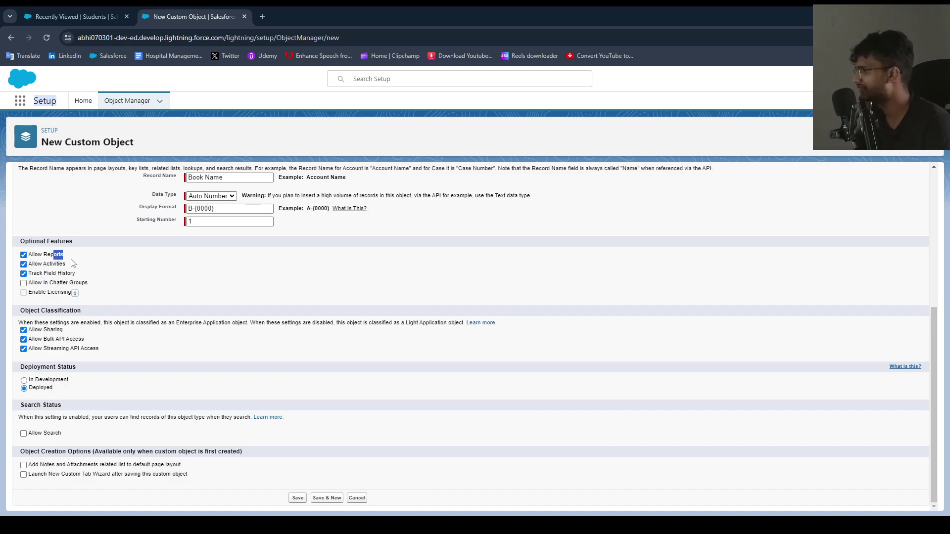
pyautogui.moveTo(76, 274); pyautogui.dragTo(56, 287)
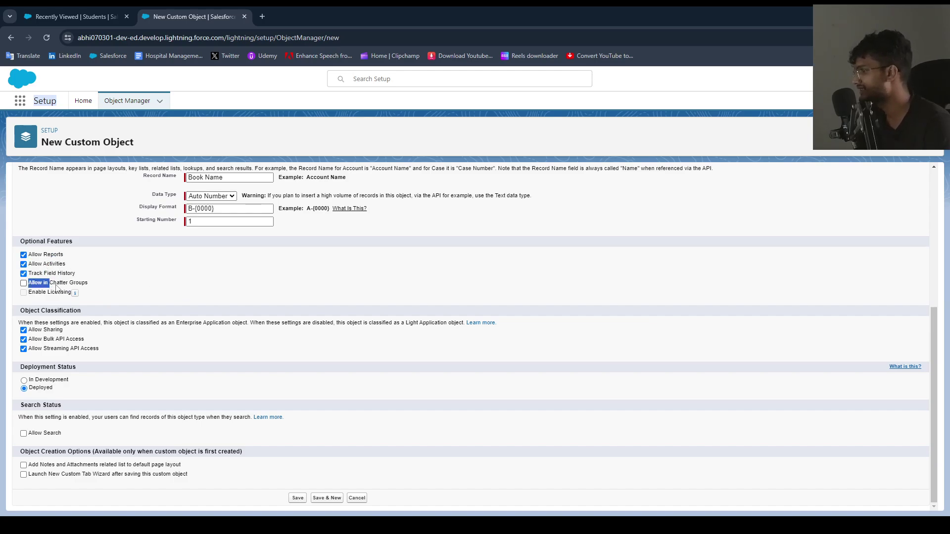
pyautogui.click(24, 283)
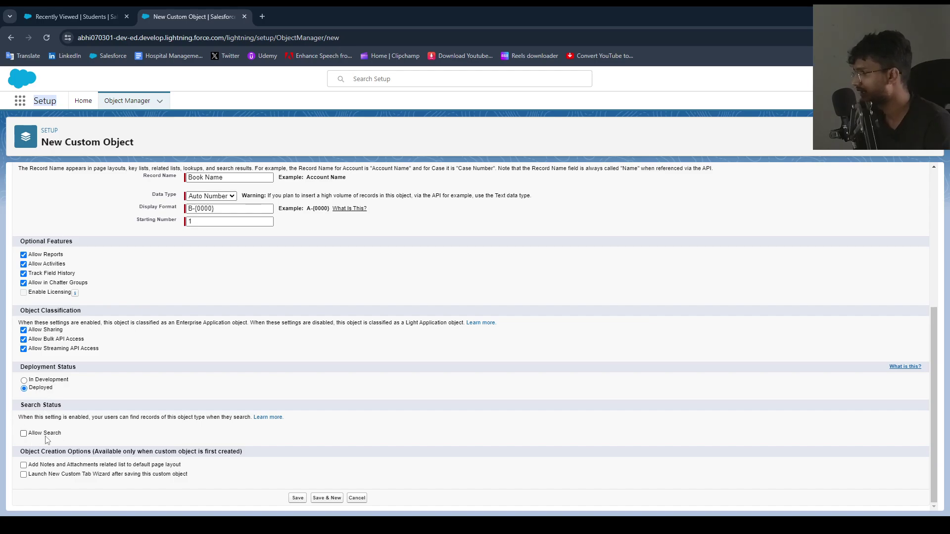
# Enable Allow Search for the Book object and save the new custom object
pyautogui.click(23, 434)
pyautogui.moveTo(243, 417); pyautogui.dragTo(28, 417)
pyautogui.doubleClick(34, 451)
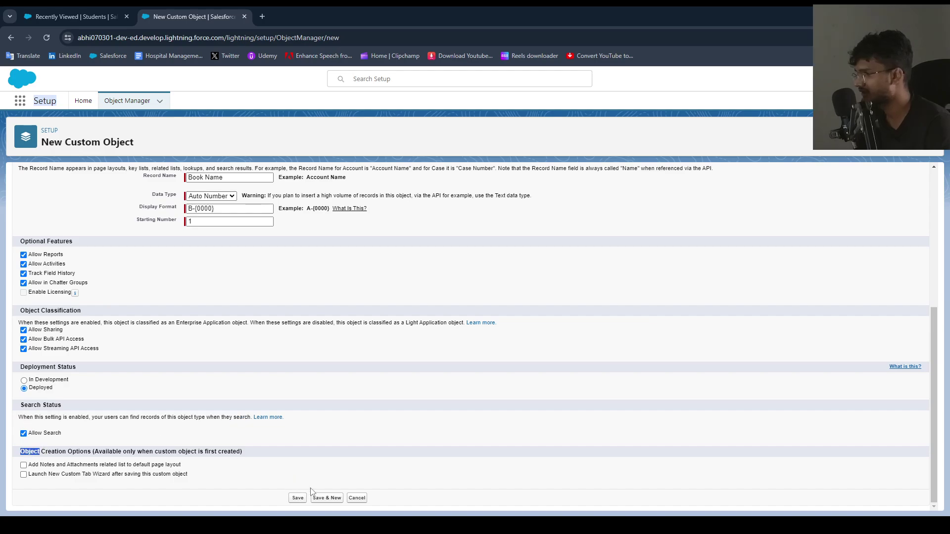
pyautogui.click(64, 429)
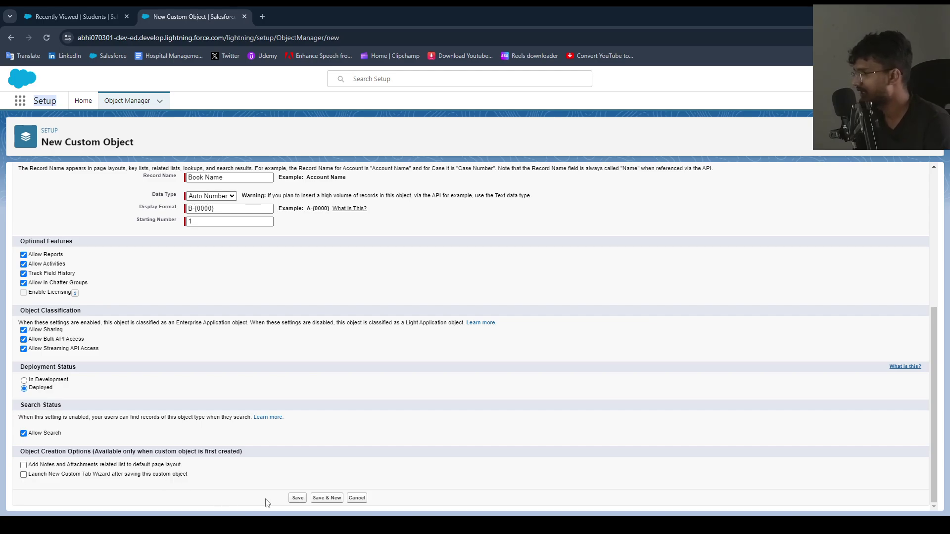
pyautogui.click(297, 499)
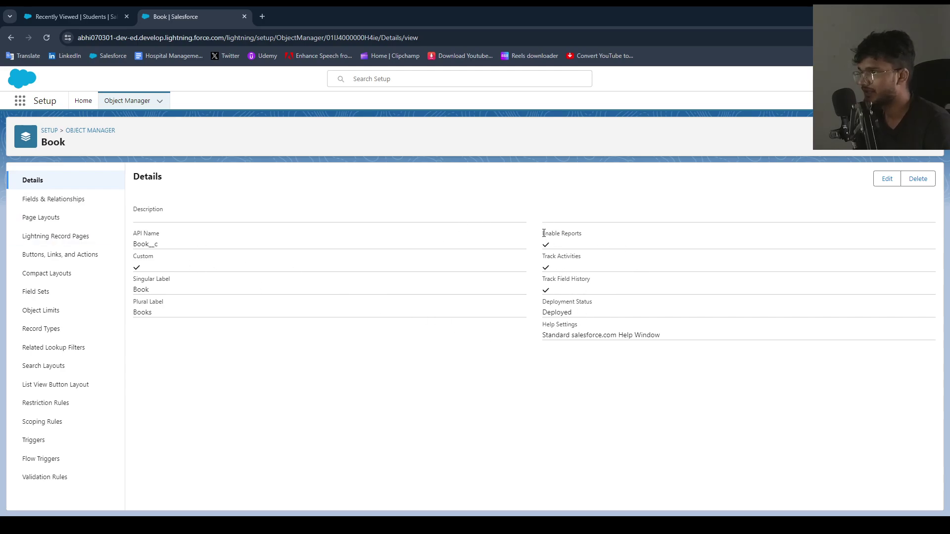
# Review the saved Book object's details, including its reporting, tracking, deployment and help settings and its API name
pyautogui.moveTo(544, 233); pyautogui.dragTo(587, 234)
pyautogui.moveTo(546, 256); pyautogui.dragTo(578, 256)
pyautogui.moveTo(538, 280); pyautogui.dragTo(598, 286)
pyautogui.moveTo(539, 302); pyautogui.dragTo(594, 305)
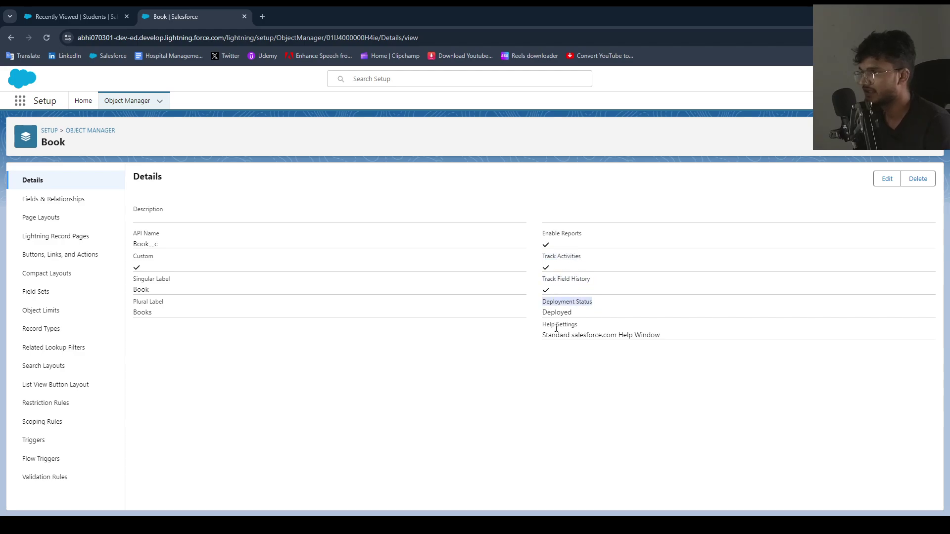
pyautogui.moveTo(541, 326); pyautogui.dragTo(577, 327)
pyautogui.moveTo(126, 308); pyautogui.dragTo(208, 375)
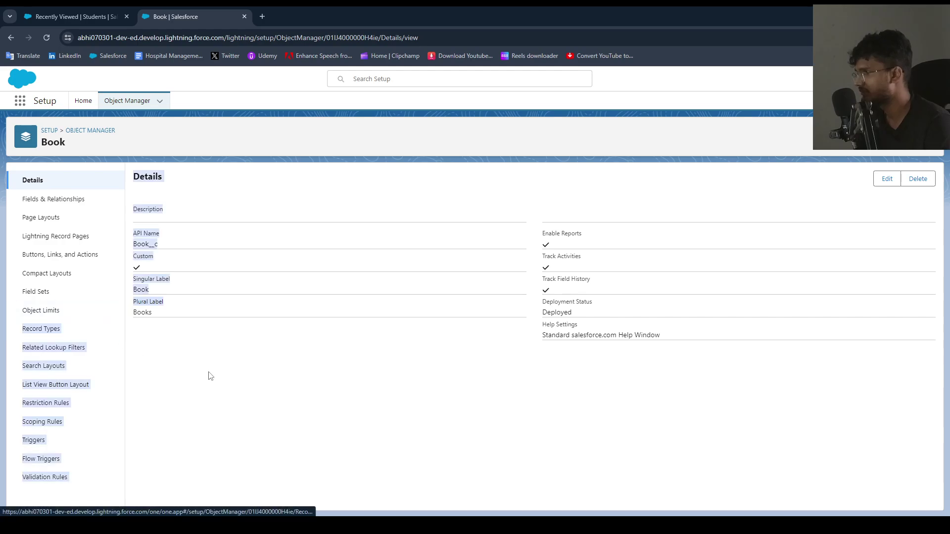
pyautogui.click(113, 276)
pyautogui.moveTo(160, 247); pyautogui.dragTo(130, 244)
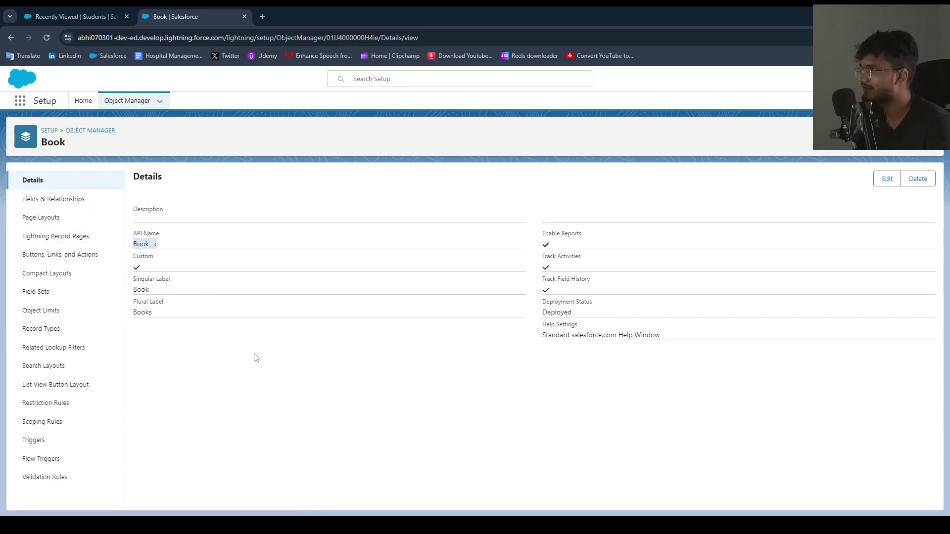
# Switch to the Google Slides presentation on Data Model objects to view its title slide, and show the Engineer Buddy07 YouTube channel
pyautogui.click(91, 17)
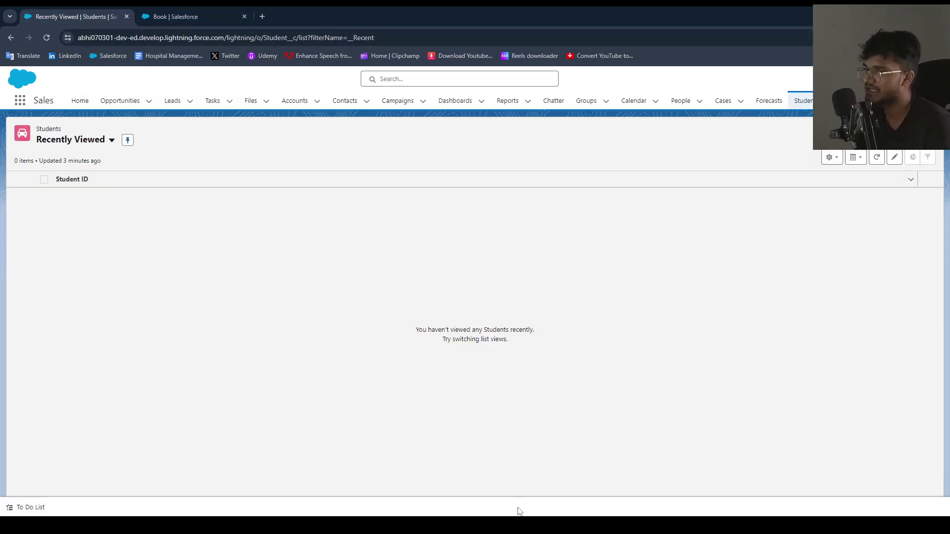
pyautogui.moveTo(486, 526)
pyautogui.click(486, 480)
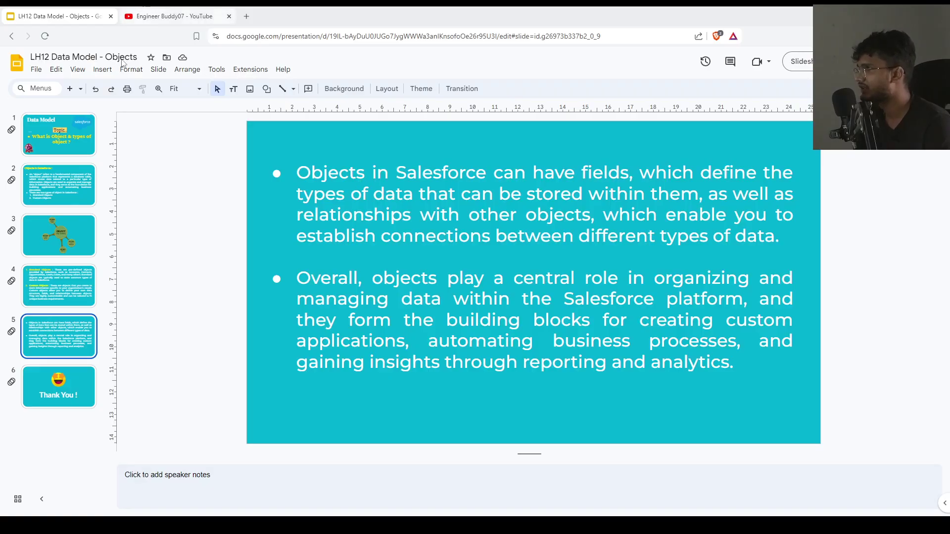
pyautogui.click(63, 153)
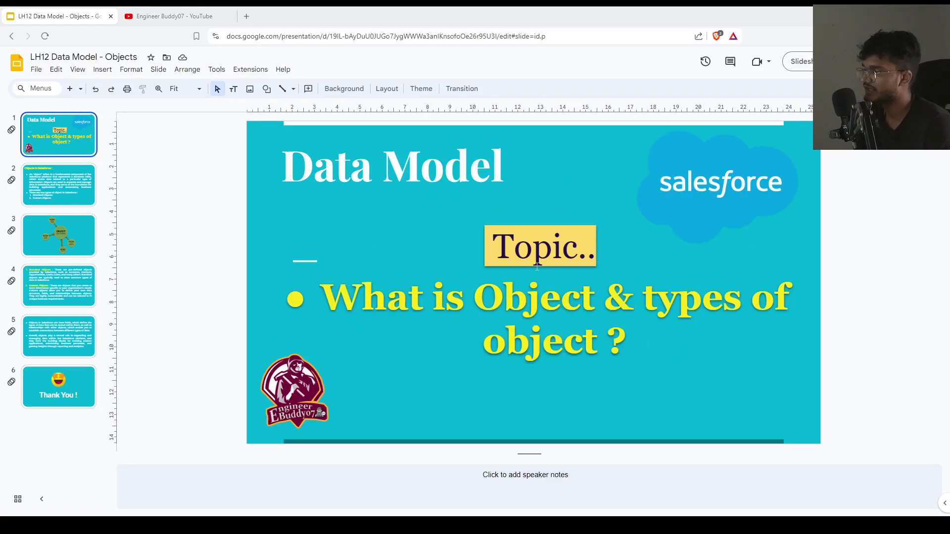
pyautogui.click(169, 16)
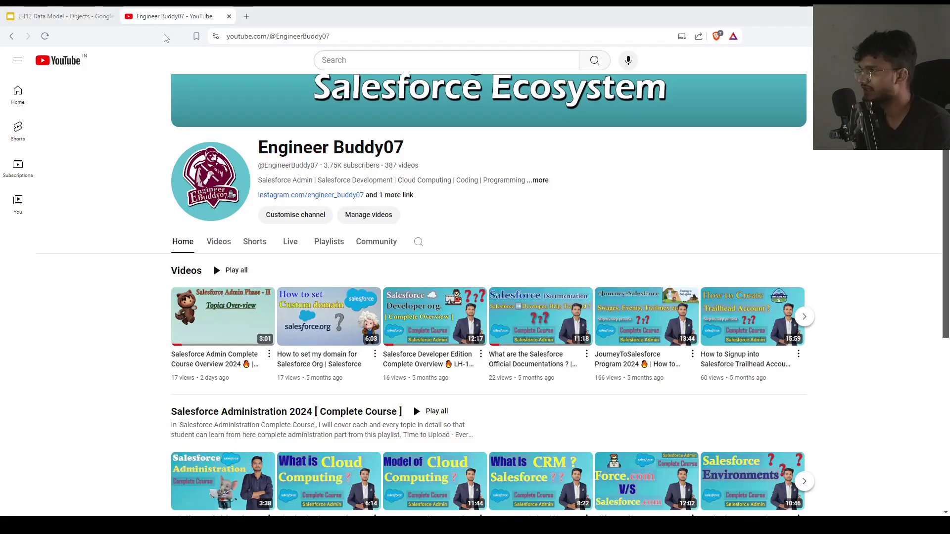